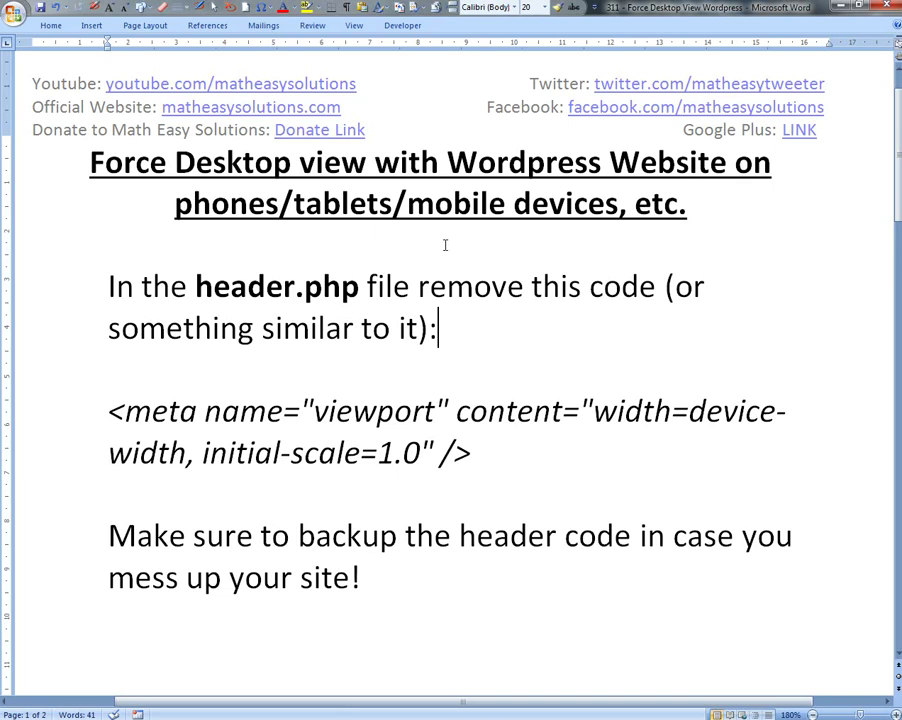
Step: Browse the Math Easy Solutions homepage in Firefox and centre the phone-mirror window over it
key(alt+Tab)
scroll(309, 279, down, 2)
scroll(310, 300, down, 4)
scroll(312, 317, up, 5)
scroll(312, 317, up, 1)
scroll(322, 336, down, 5)
scroll(235, 395, down, 2)
scroll(372, 382, down, 6)
scroll(375, 383, up, 4)
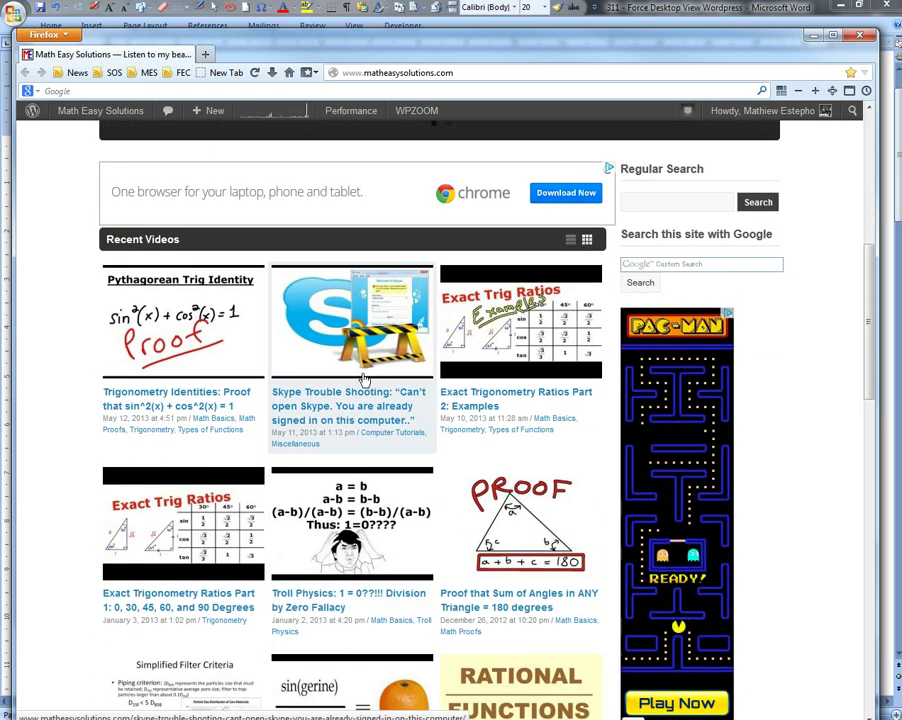
scroll(352, 385, up, 4)
scroll(310, 450, up, 2)
scroll(301, 472, down, 1)
scroll(301, 472, down, 3)
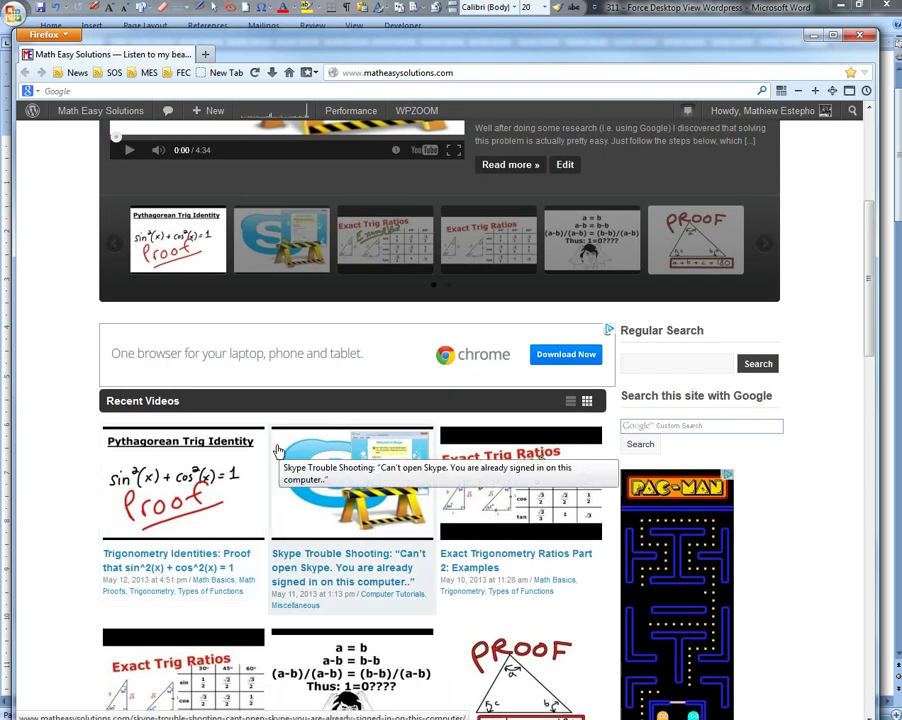
scroll(278, 452, down, 1)
drag(250, 56, 344, 114)
scroll(465, 251, up, 5)
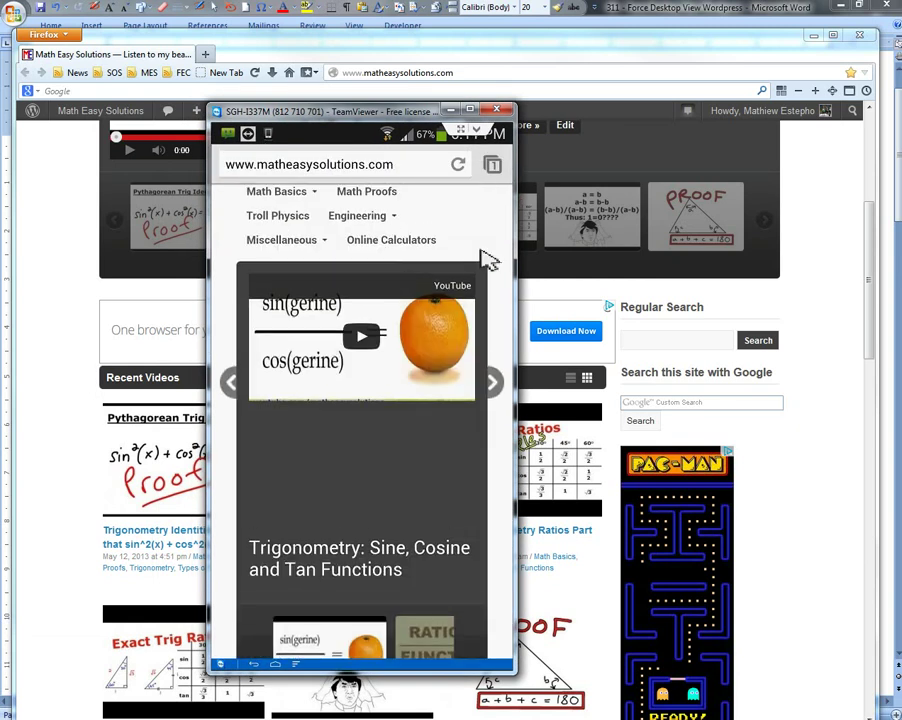
scroll(436, 264, up, 3)
scroll(413, 265, up, 1)
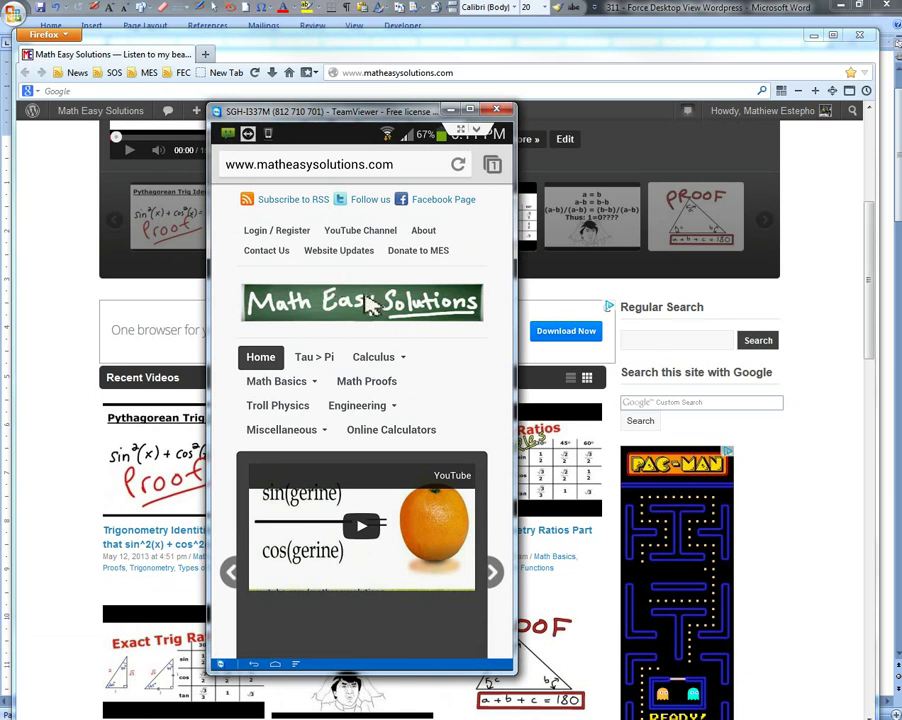
scroll(373, 314, down, 1)
scroll(372, 318, down, 4)
scroll(376, 340, down, 4)
scroll(403, 402, down, 4)
scroll(415, 415, down, 3)
scroll(413, 432, down, 1)
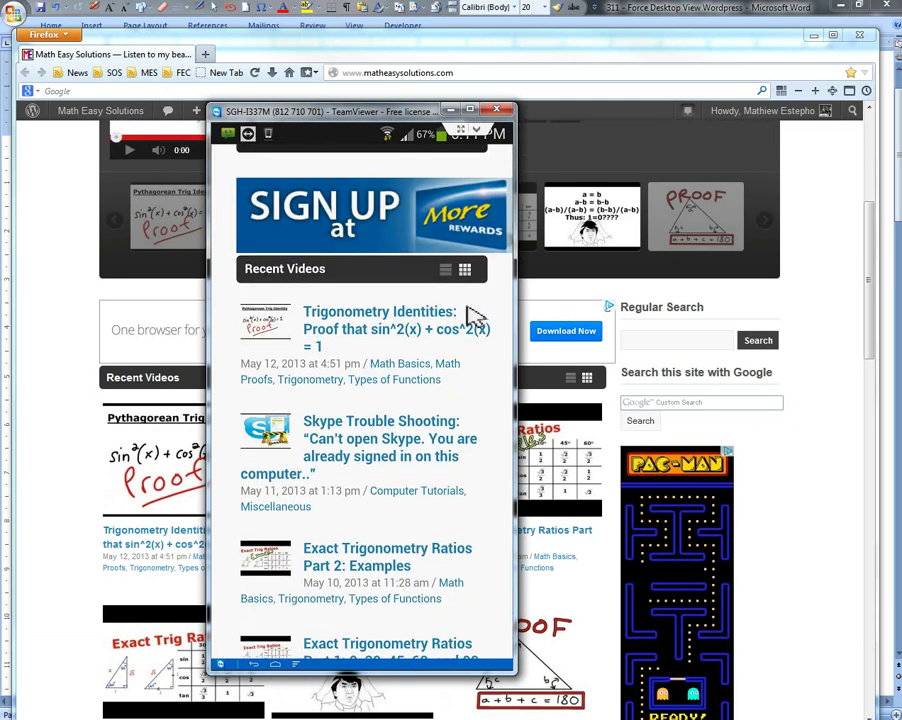
scroll(427, 359, down, 3)
scroll(429, 360, down, 4)
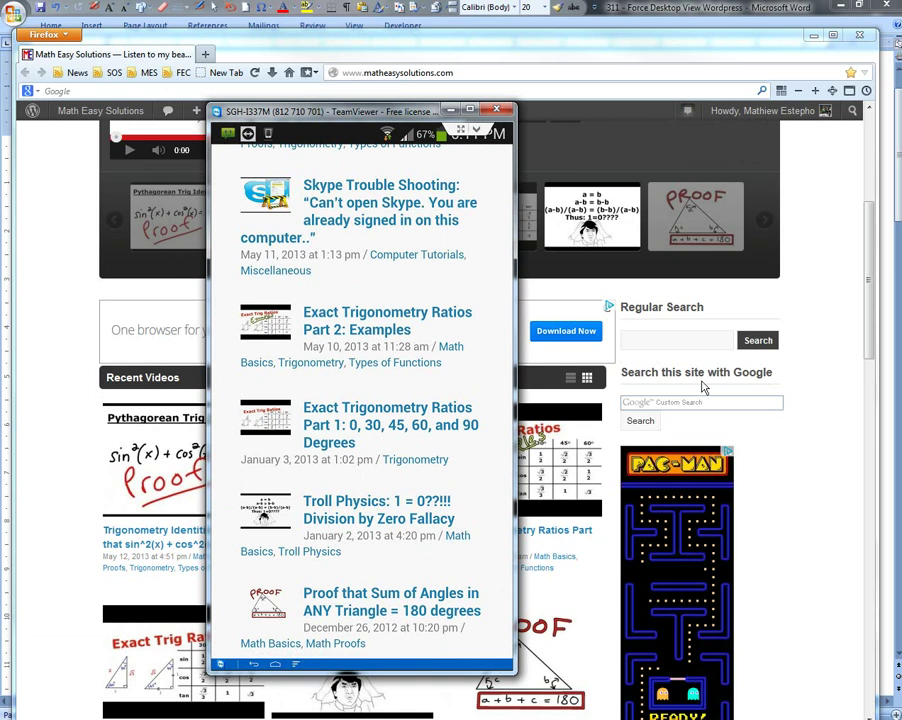
scroll(365, 348, down, 1)
scroll(365, 350, down, 2)
scroll(365, 350, down, 4)
scroll(365, 350, down, 1)
scroll(365, 350, down, 2)
scroll(365, 350, down, 2)
scroll(360, 347, down, 2)
scroll(358, 347, down, 1)
scroll(340, 340, down, 3)
scroll(310, 300, down, 4)
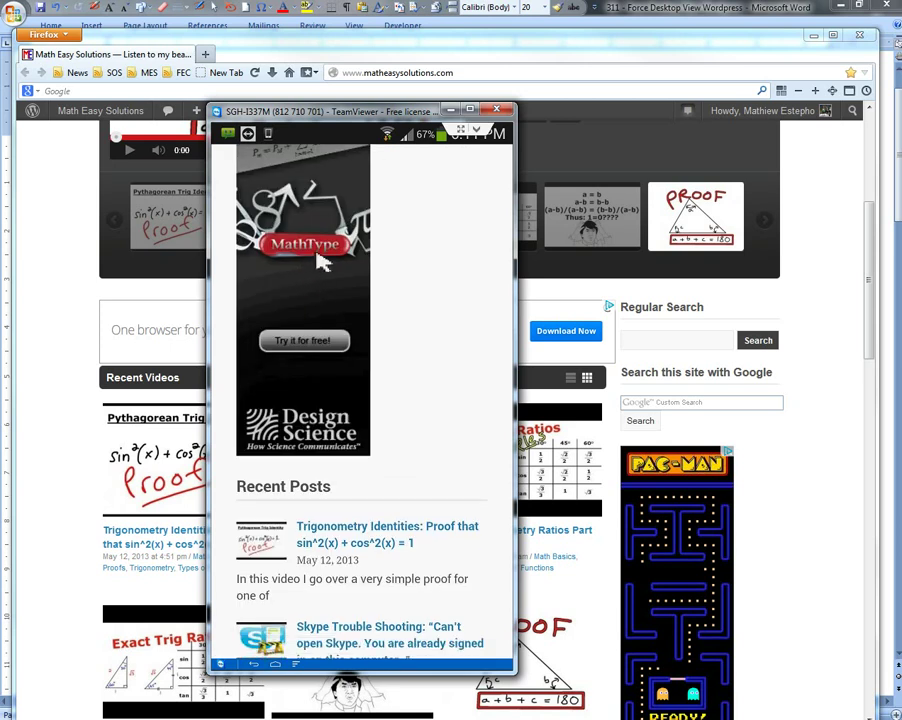
scroll(340, 300, down, 3)
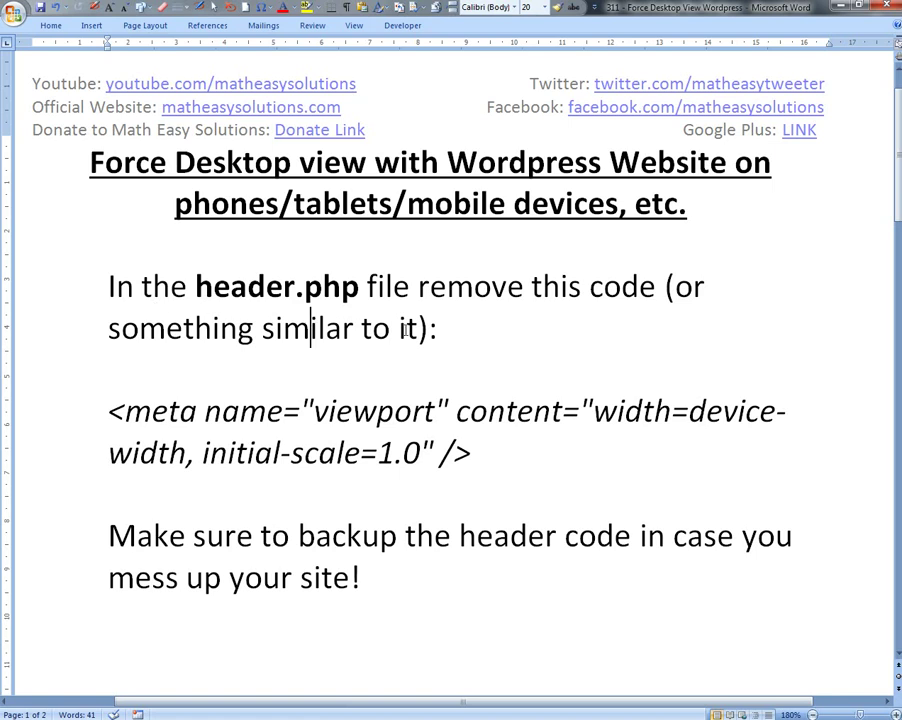
double_click(283, 287)
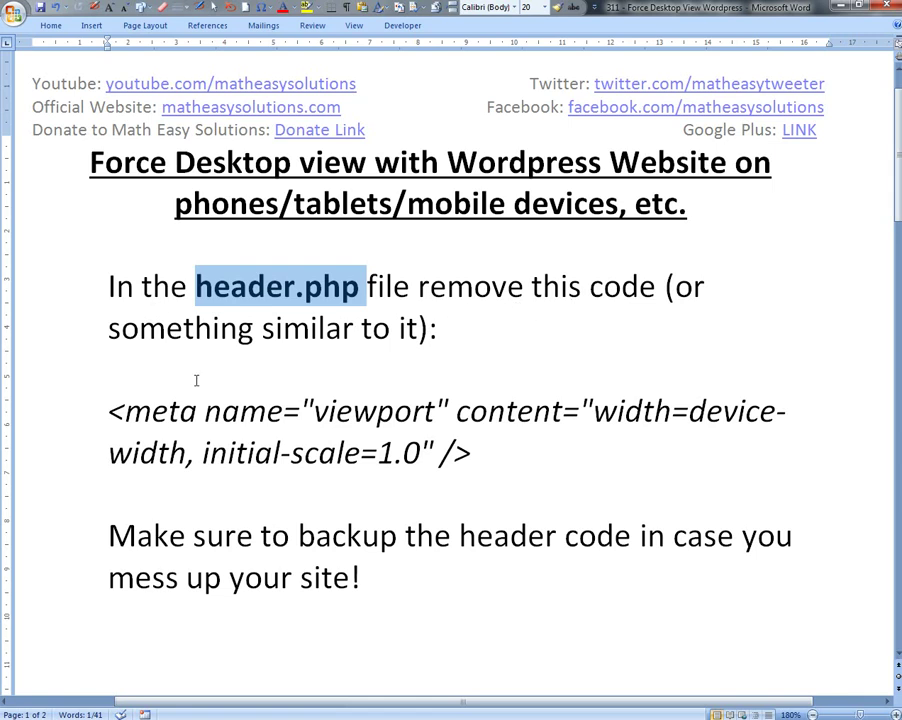
mouse_move(113, 414)
mouse_down()
mouse_move(392, 452)
mouse_move(483, 452)
mouse_up()
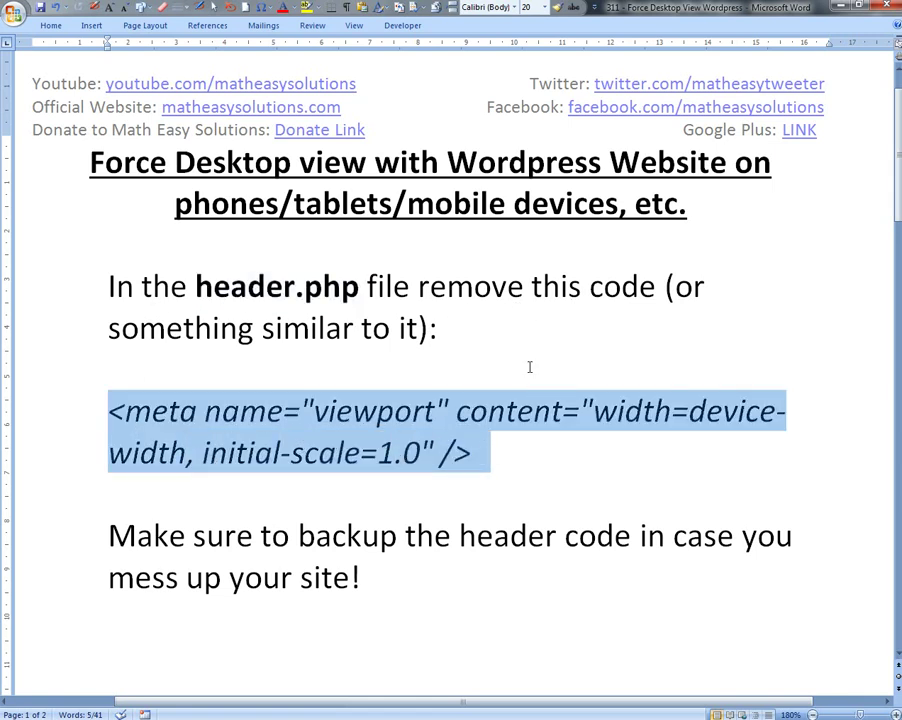
drag(139, 330, 259, 330)
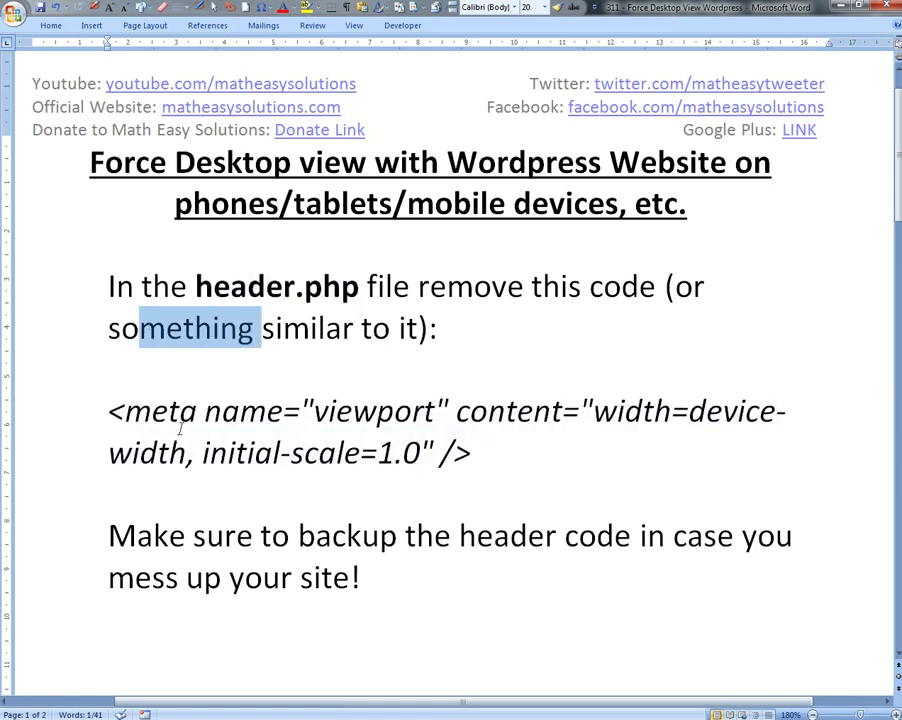
click(126, 412)
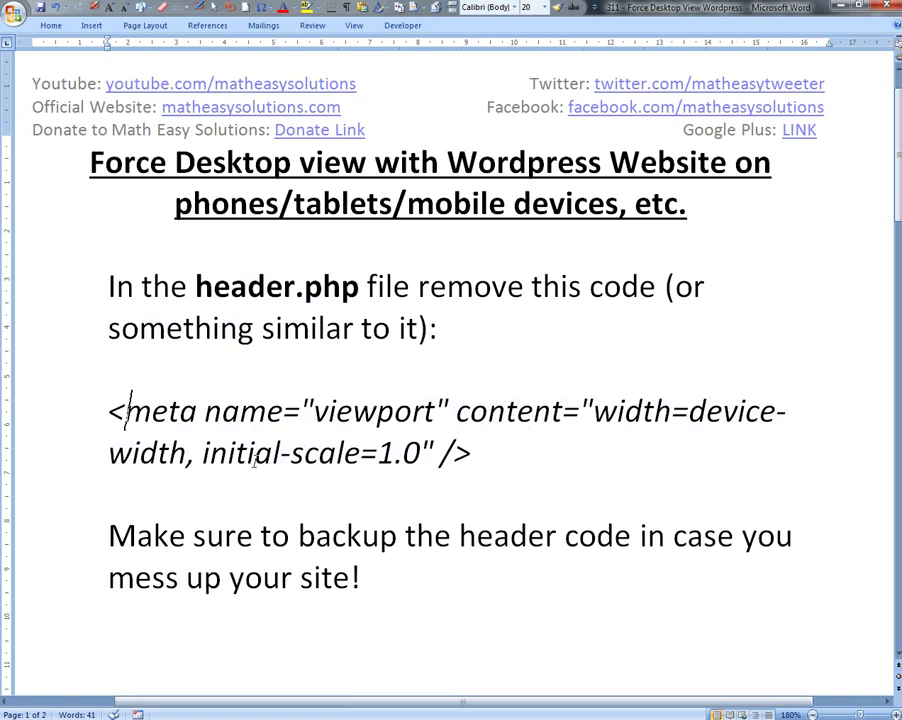
drag(187, 455, 131, 455)
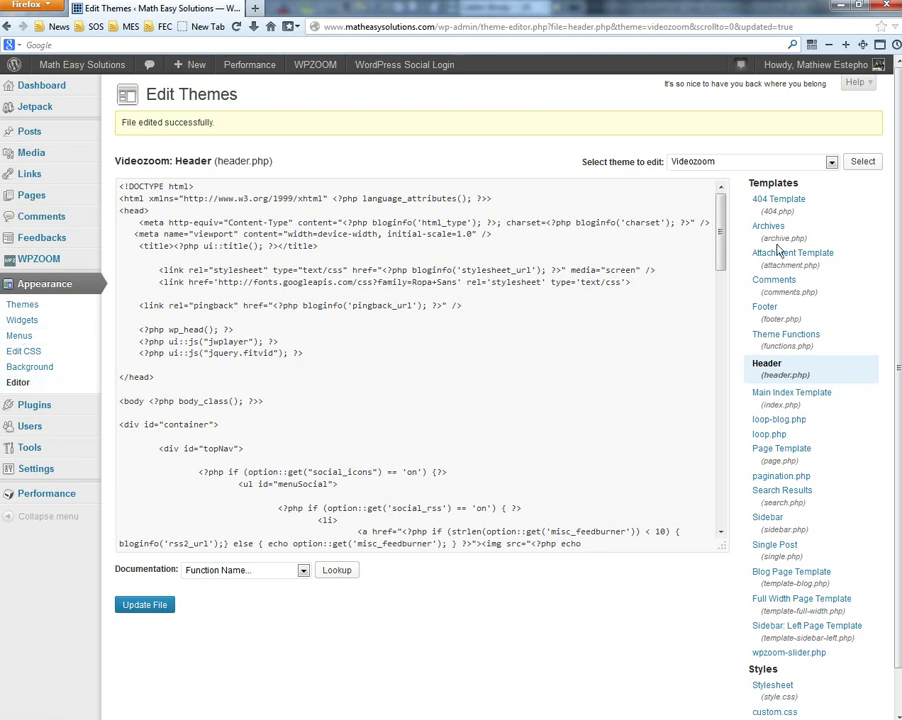
Step: Delete the meta viewport line from the Videozoom theme's header.php and update the file
click(704, 166)
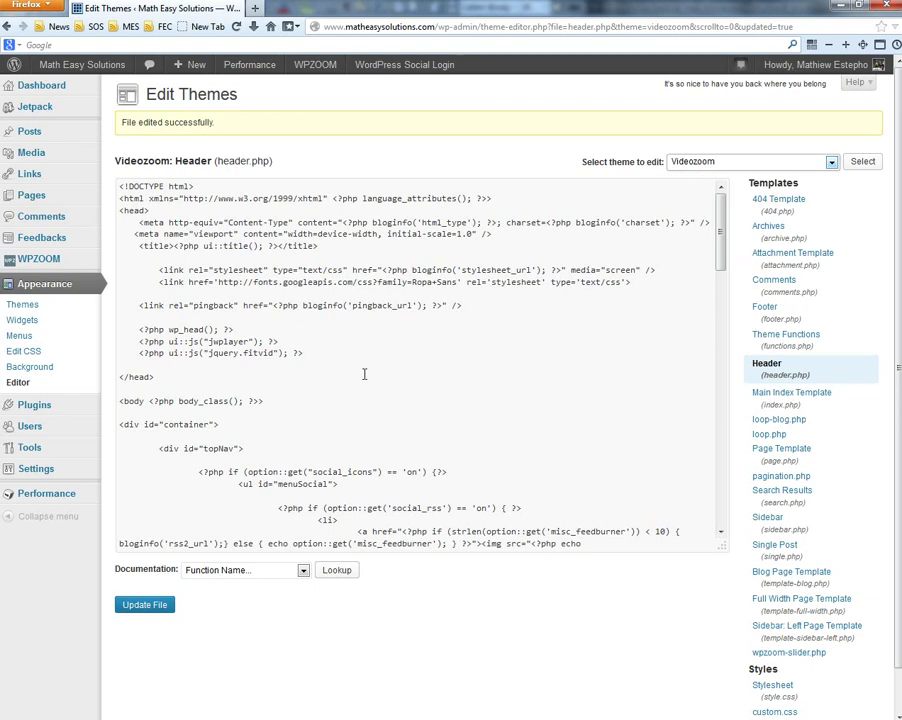
click(235, 266)
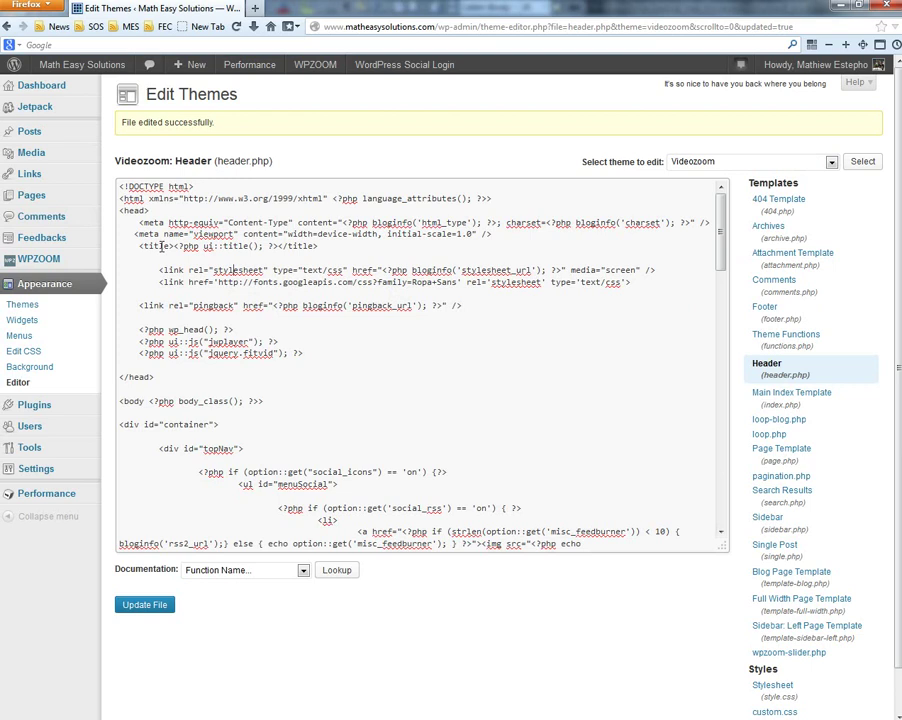
drag(135, 234, 330, 238)
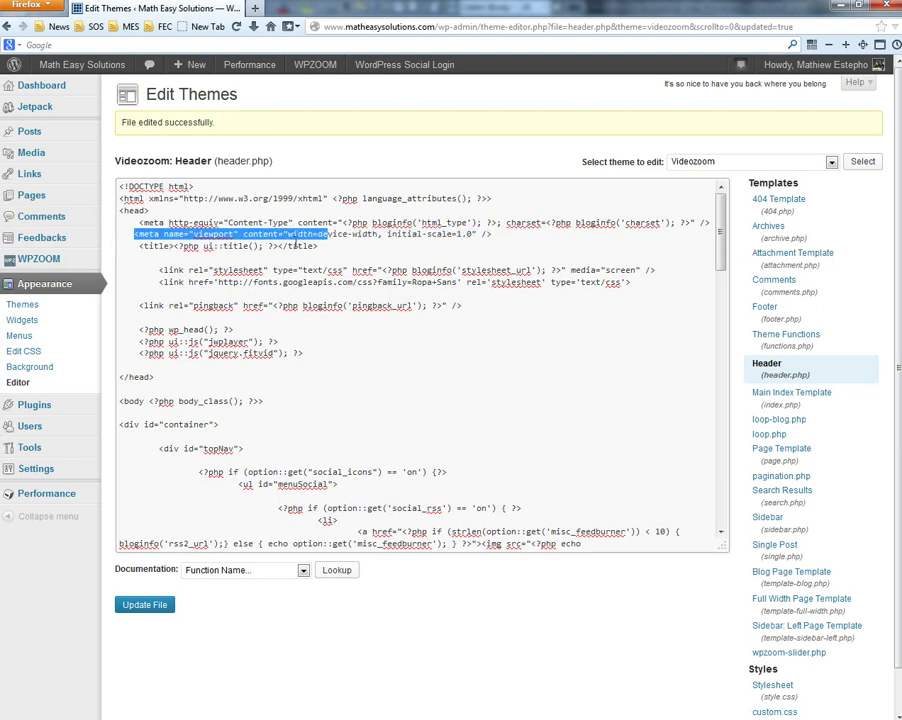
click(357, 236)
drag(491, 238, 137, 240)
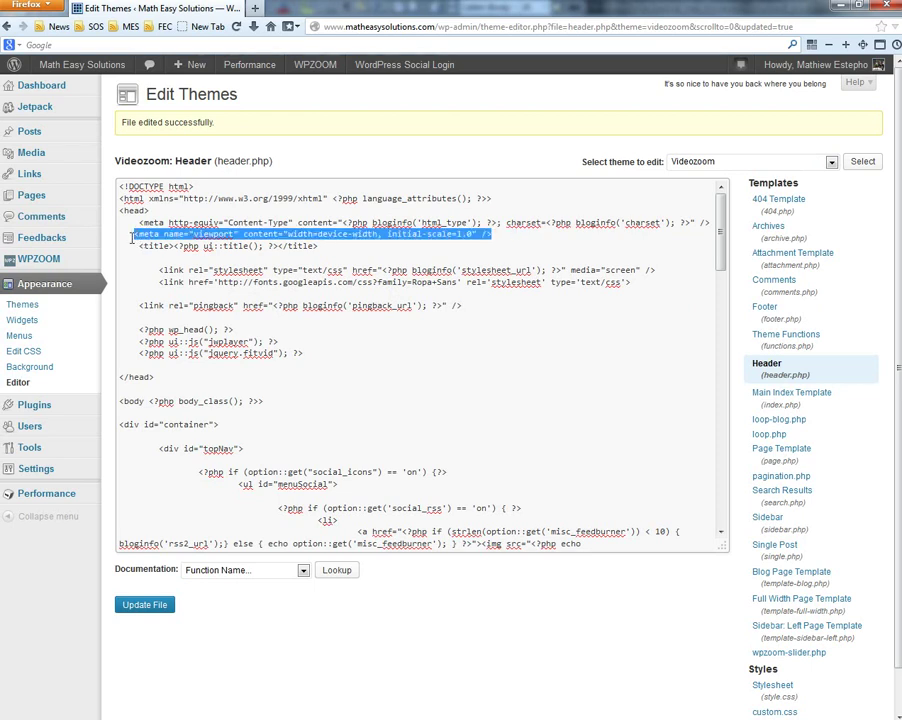
key(Delete)
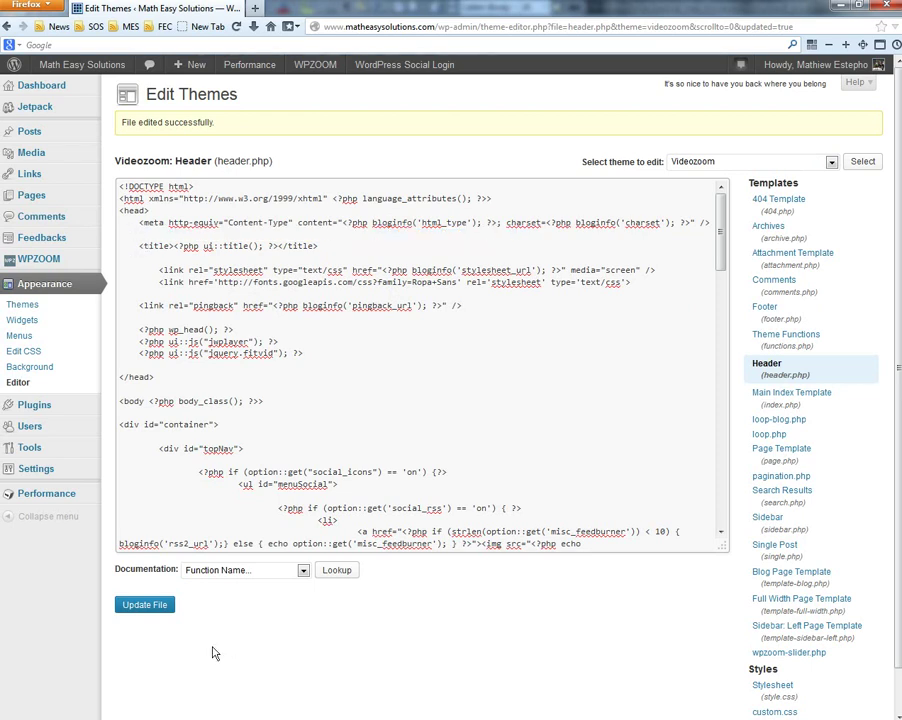
click(134, 605)
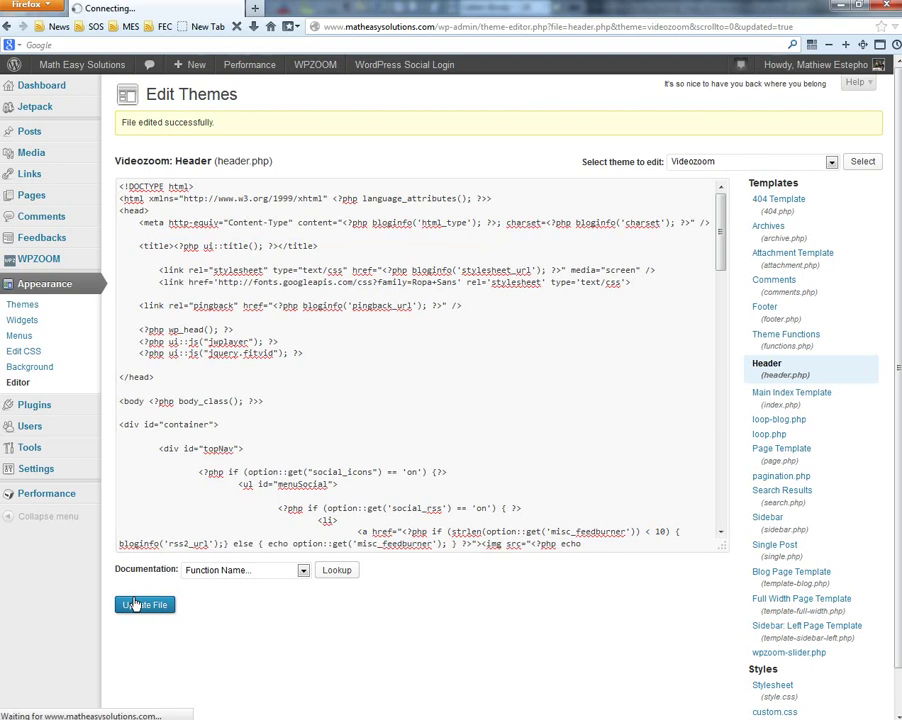
key(alt+Tab)
Step: Review the viewport meta line in the Notepad backup of header.php, then close Notepad
mouse_move(405, 77)
mouse_down()
mouse_move(620, 104)
mouse_move(598, 113)
mouse_up()
click(377, 179)
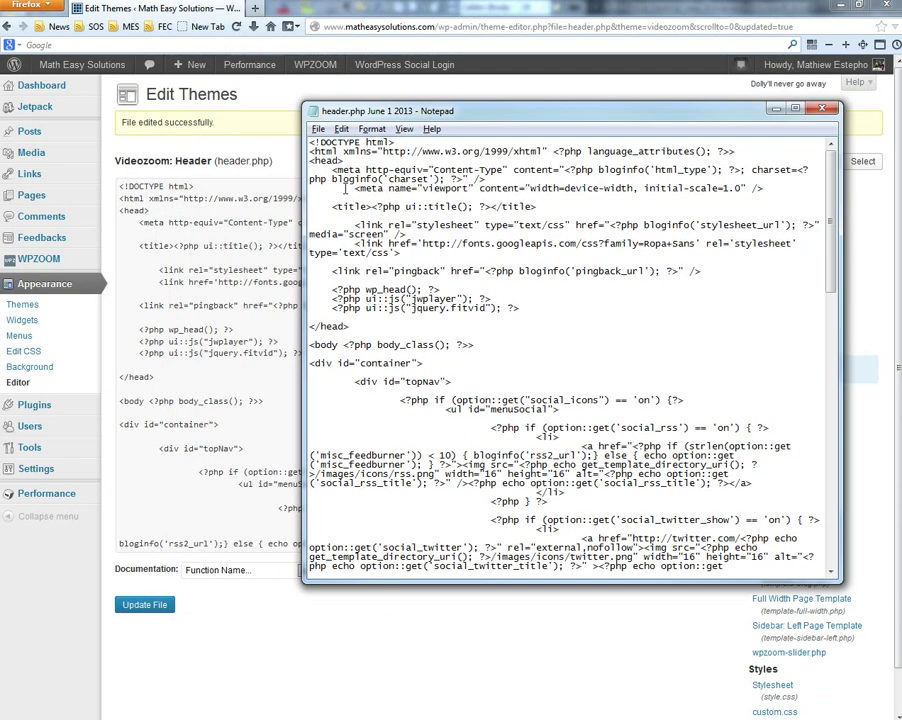
drag(353, 188, 722, 189)
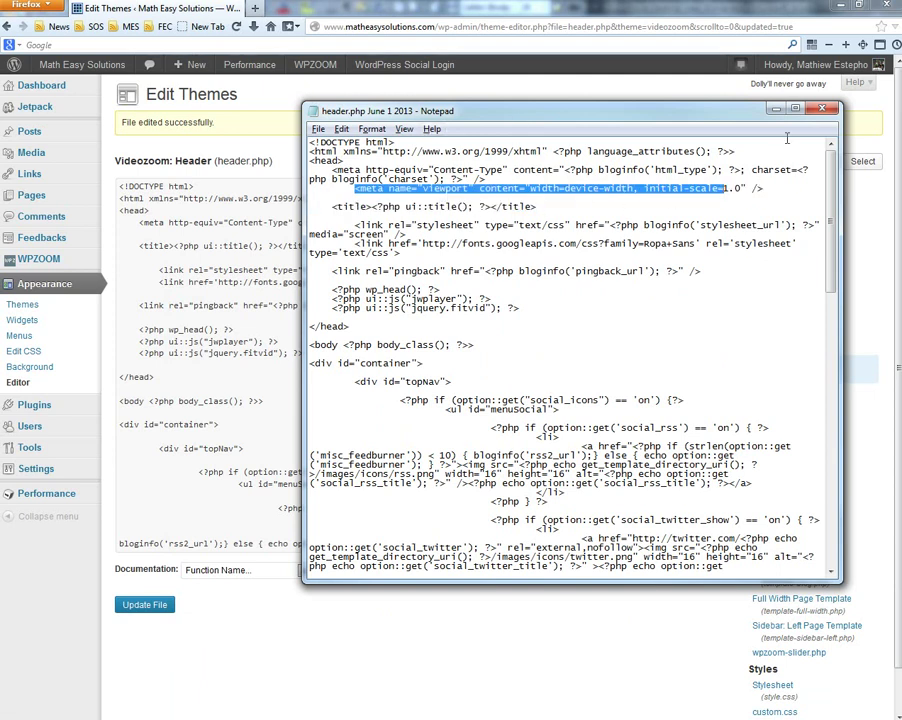
click(822, 108)
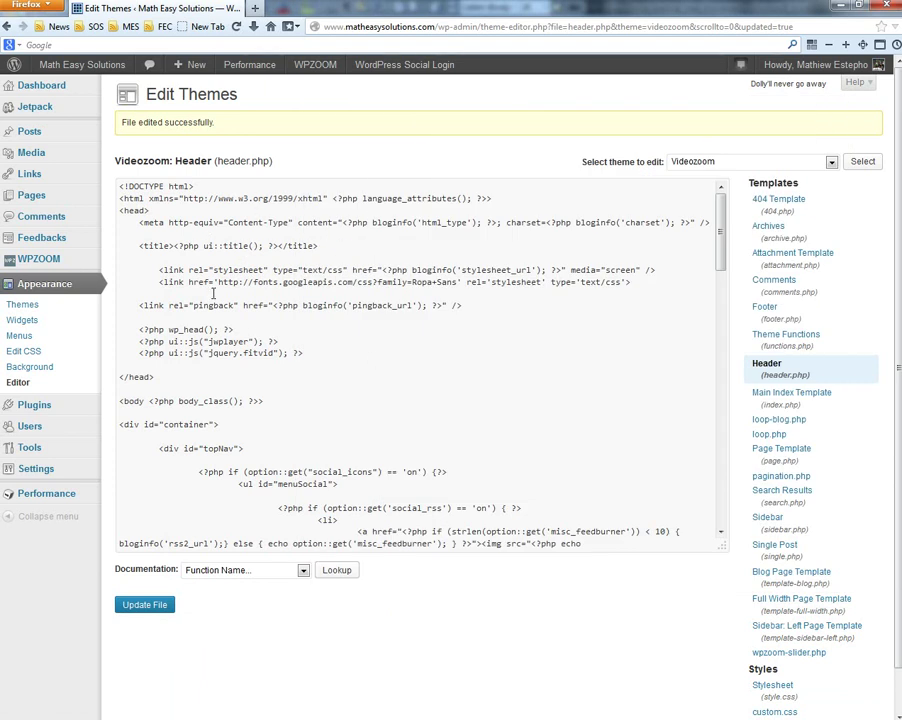
Step: Open the live Math Easy Solutions homepage in a new Firefox window and scroll through it
key(alt+Tab)
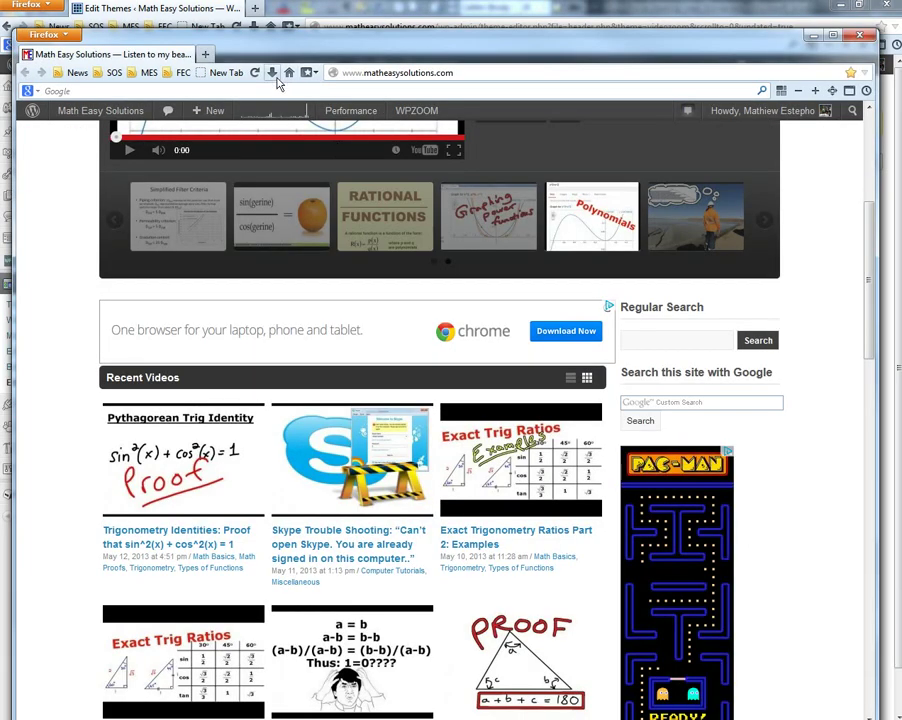
scroll(325, 173, up, 5)
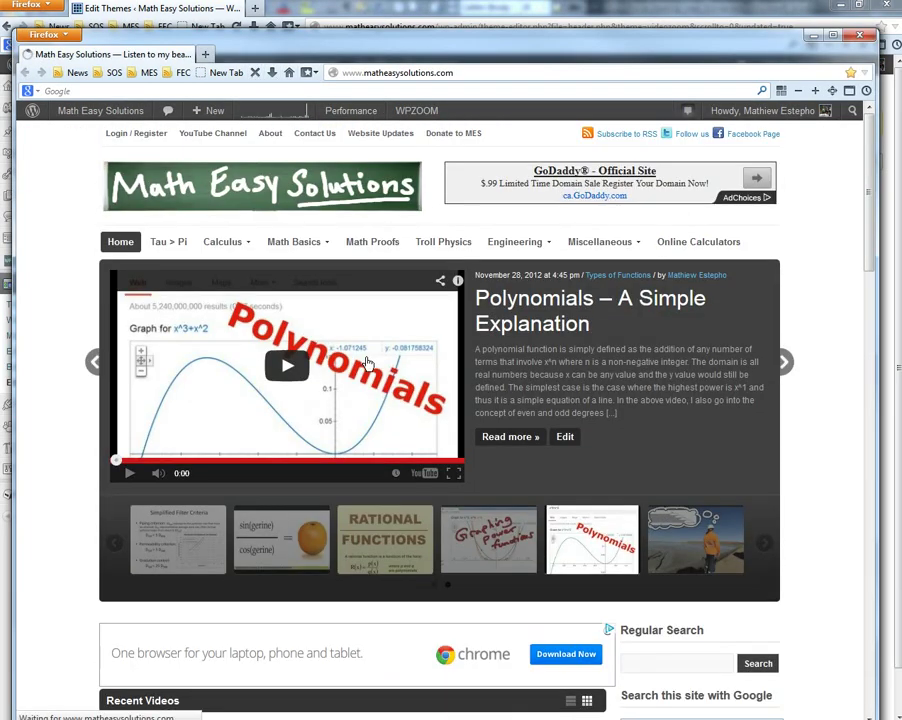
scroll(364, 360, down, 6)
scroll(369, 364, down, 5)
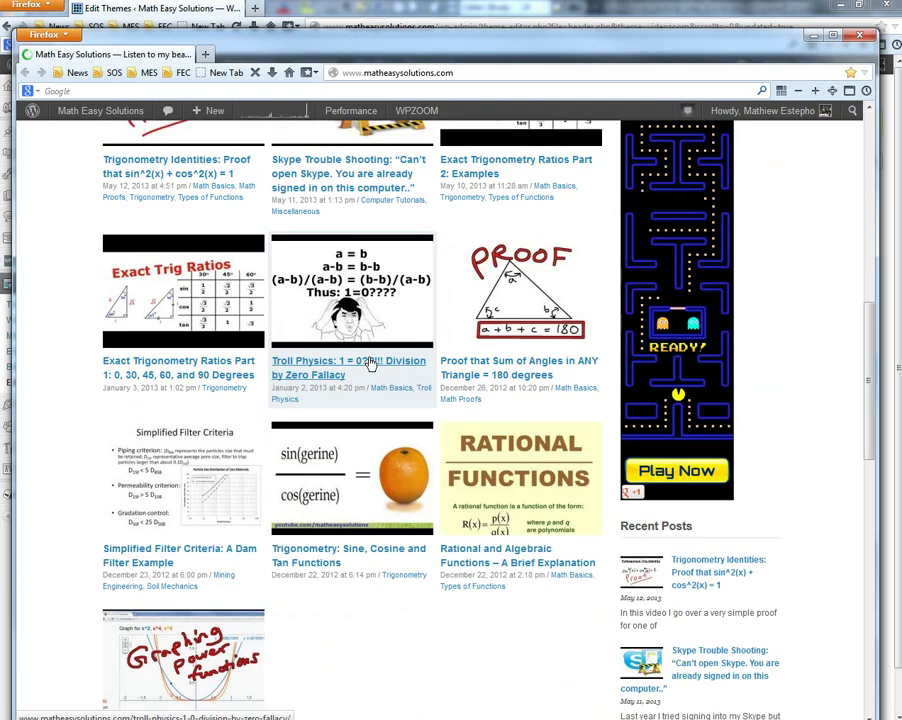
scroll(369, 364, up, 5)
scroll(300, 325, up, 3)
scroll(336, 334, up, 2)
Step: Reload the site on the TeamViewer-mirrored phone
key(alt+Tab)
scroll(464, 164, up, 5)
click(462, 168)
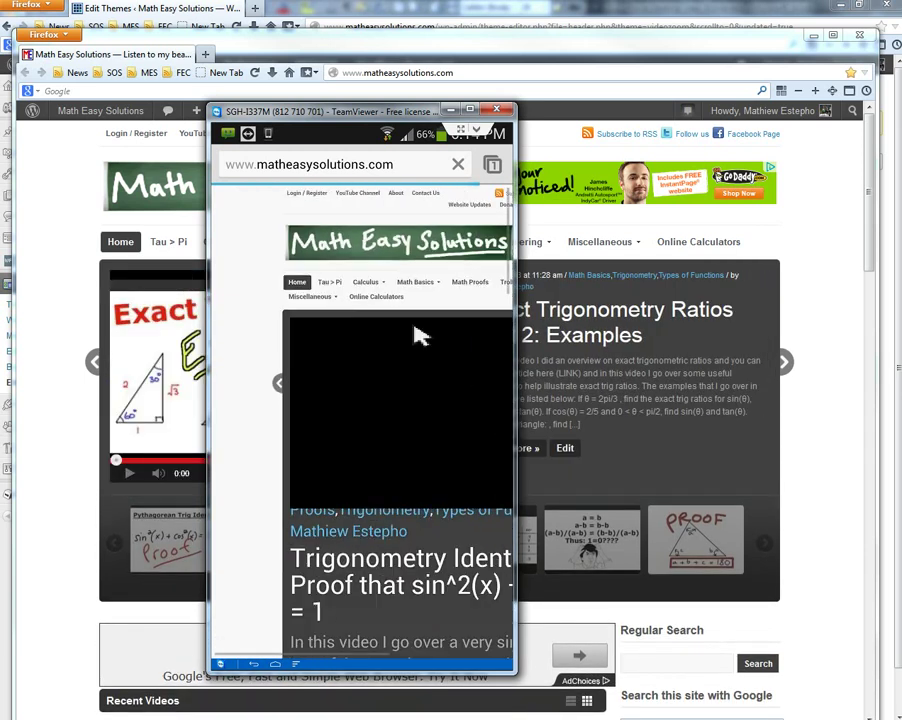
Step: Zoom the phone page out to its full desktop layout and scroll back to the top
scroll(414, 345, down, 10)
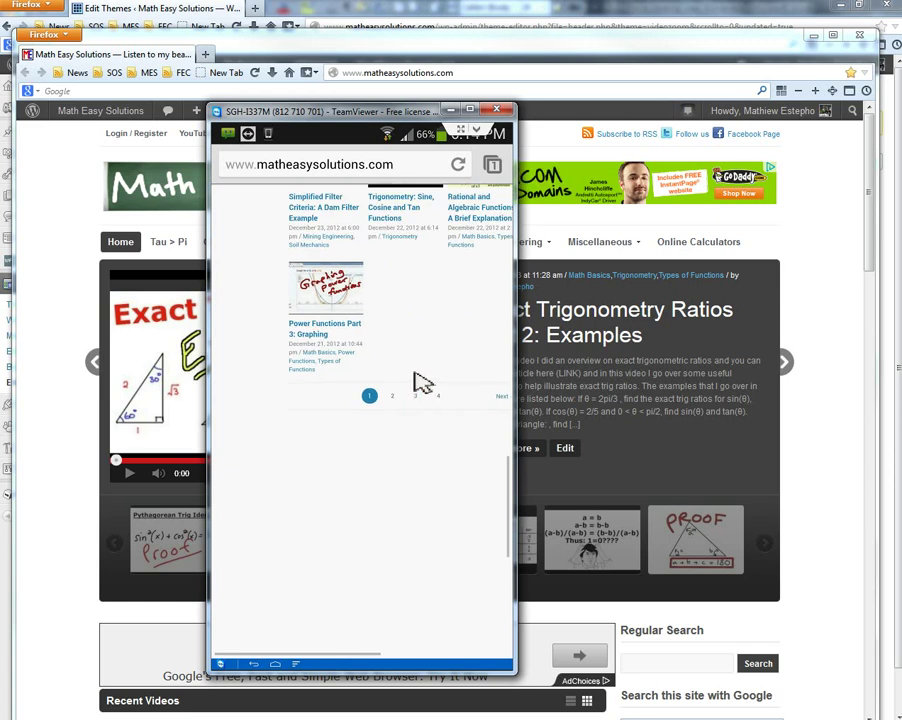
double_click(420, 380)
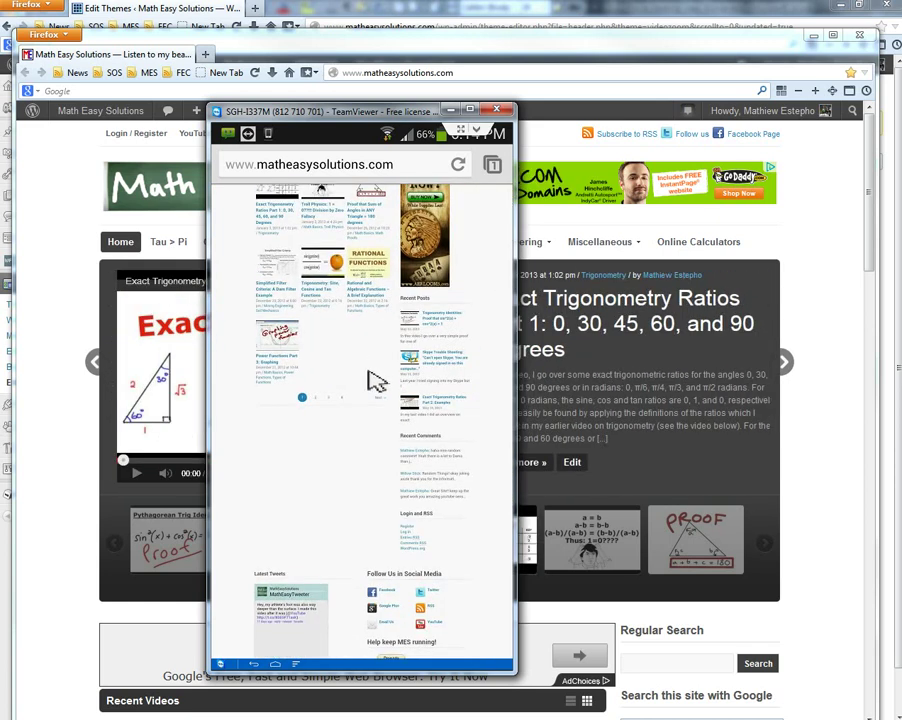
scroll(384, 410, up, 3)
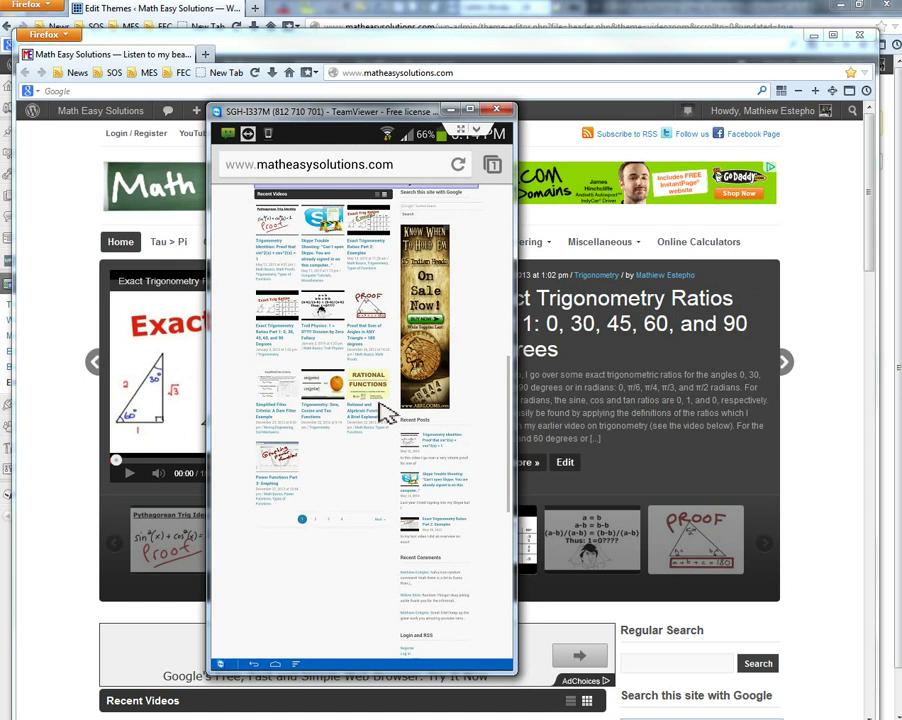
scroll(384, 410, up, 3)
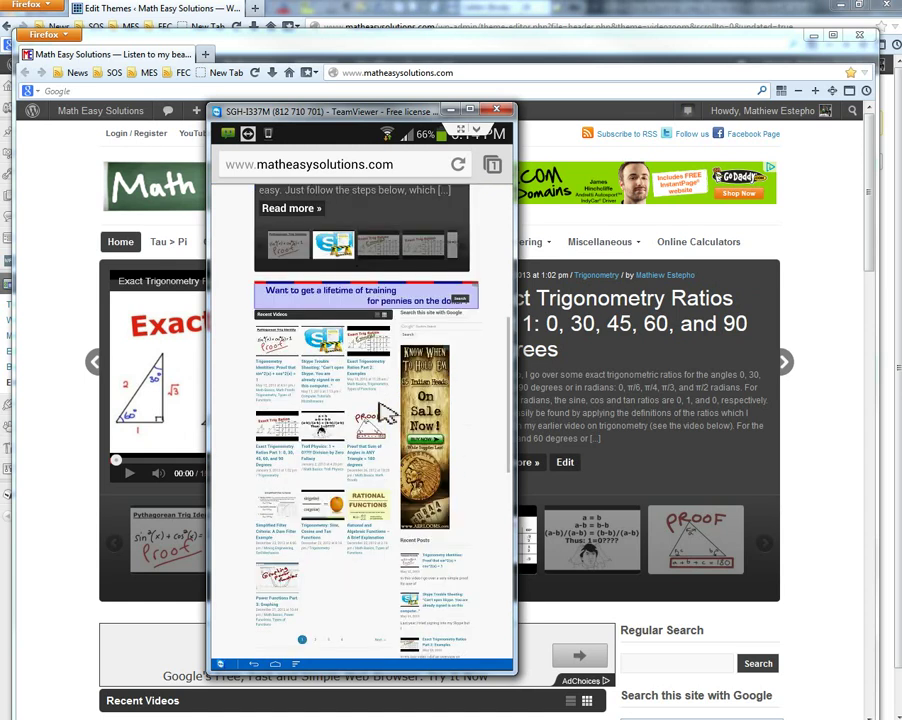
scroll(384, 412, up, 2)
scroll(388, 415, up, 2)
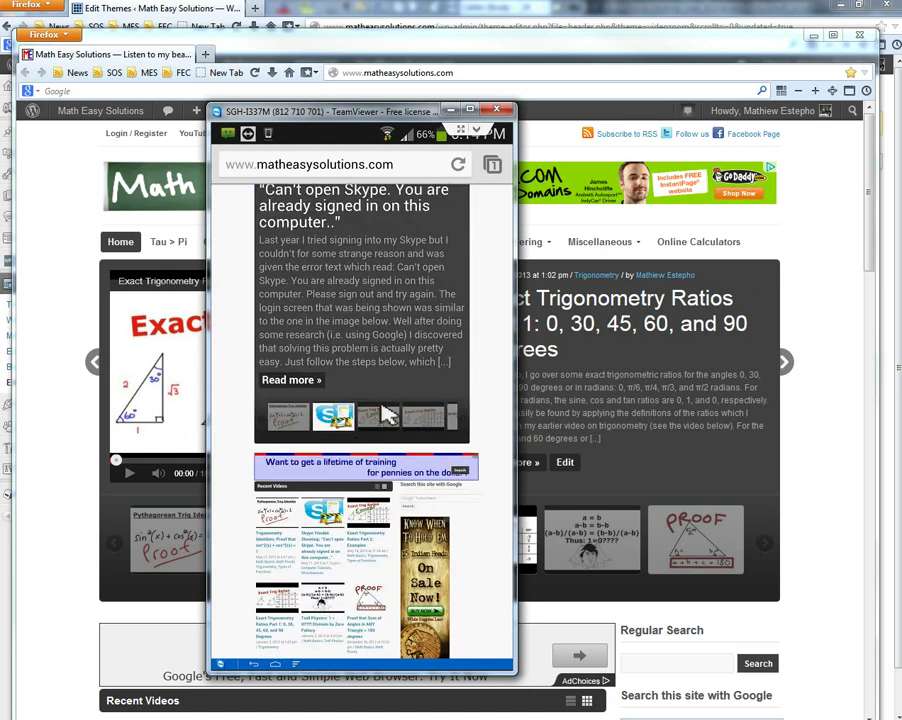
scroll(388, 415, up, 1)
scroll(388, 415, up, 1)
scroll(388, 415, up, 1)
scroll(388, 415, up, 1)
scroll(388, 415, up, 1)
scroll(388, 415, up, 1)
Step: Scroll down to the Recent Videos grid and pick the Skype Trouble Shooting thumbnail
scroll(386, 414, down, 1)
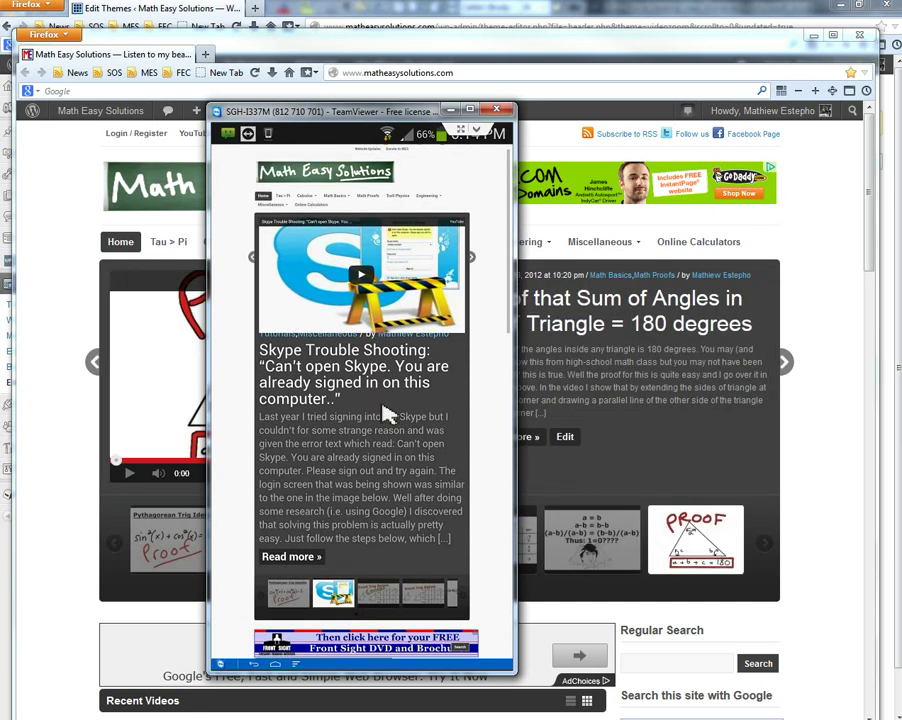
scroll(380, 395, down, 5)
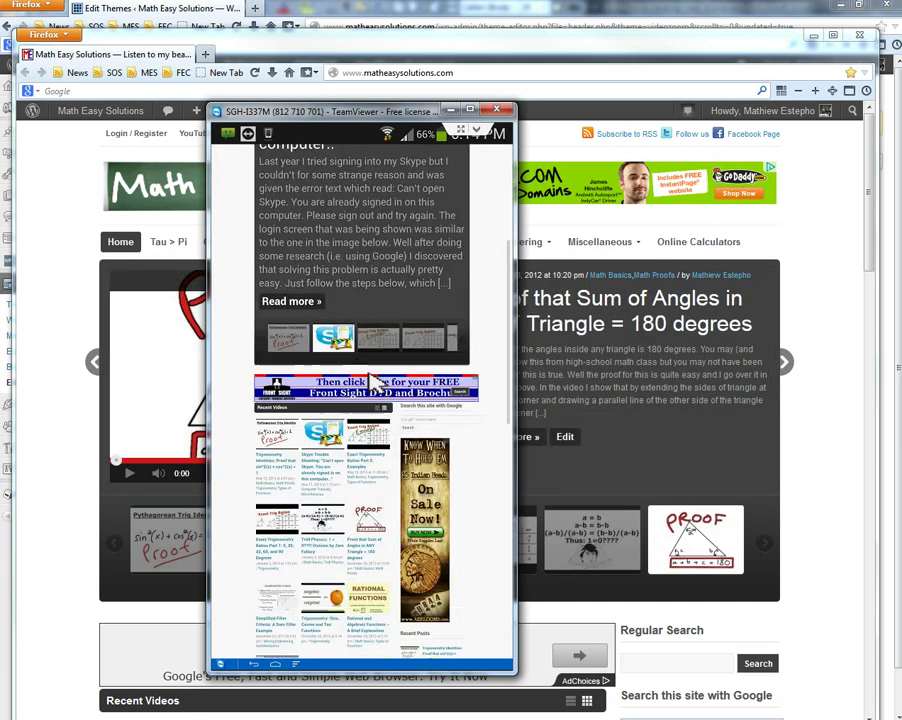
scroll(375, 380, down, 1)
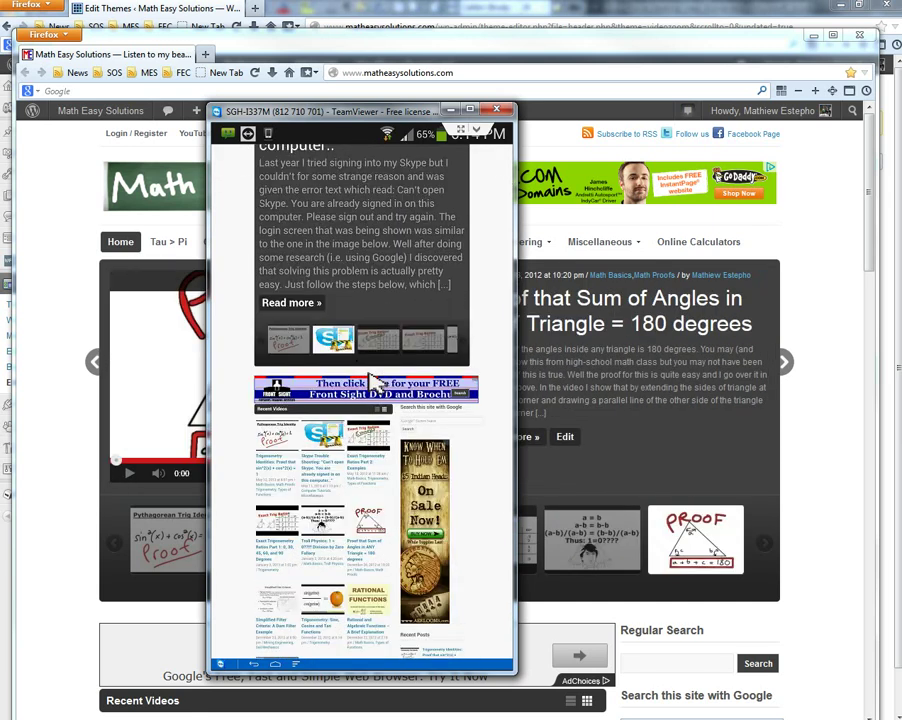
scroll(375, 380, down, 3)
scroll(322, 390, down, 2)
scroll(322, 388, down, 1)
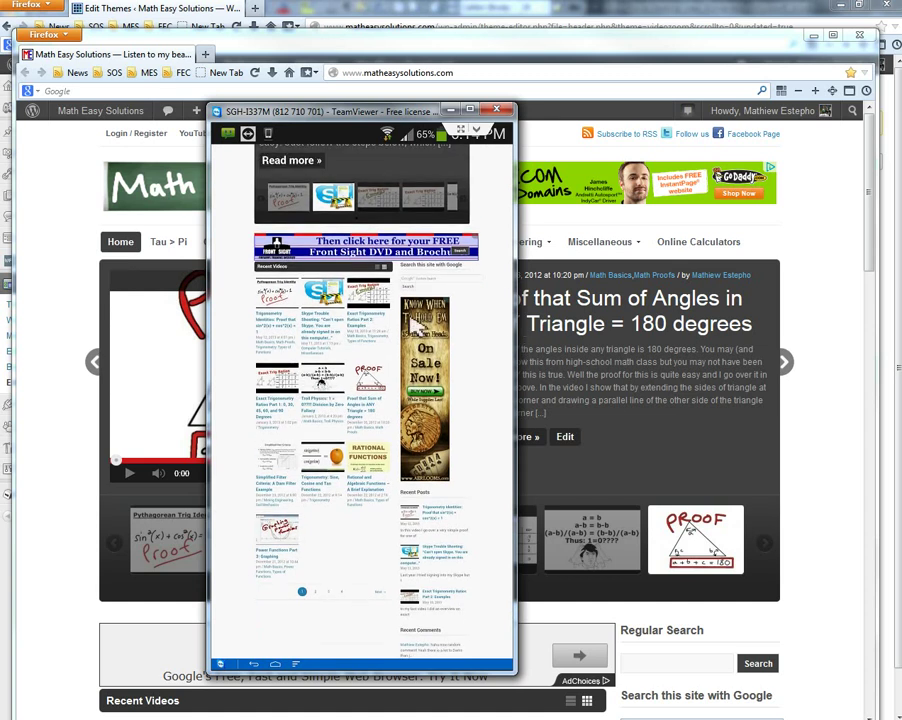
click(318, 313)
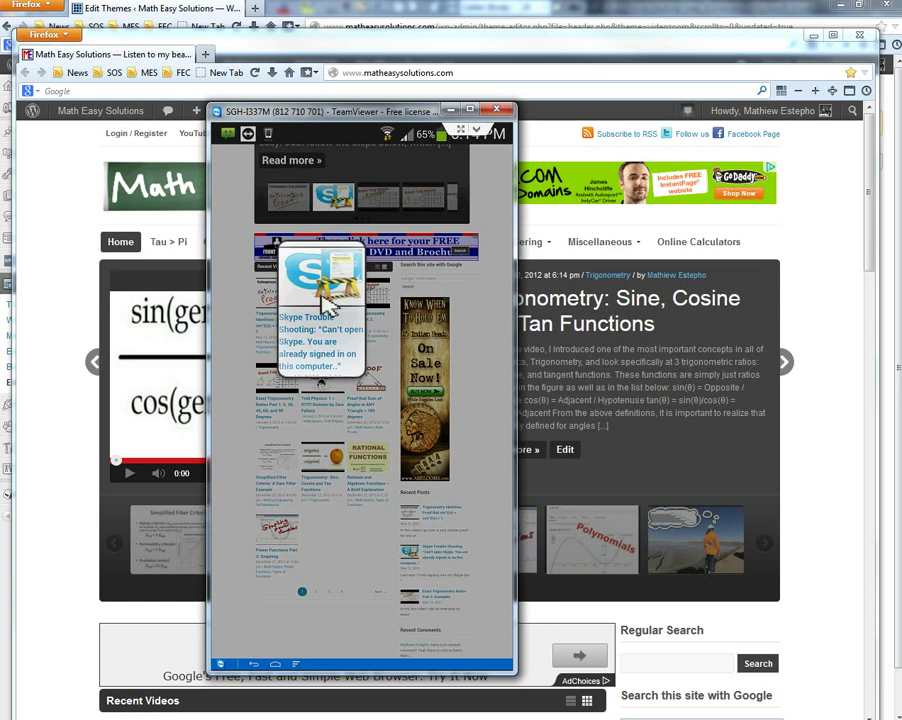
Step: Load the Skype Trouble Shooting post and scroll past its NOTE paragraph to the embedded videos
click(310, 320)
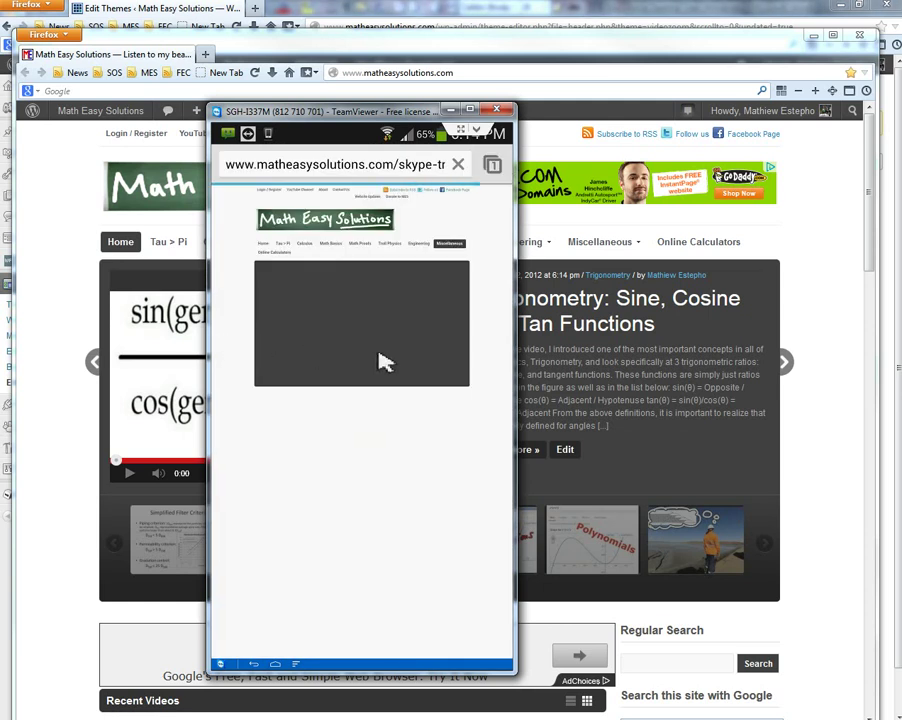
scroll(383, 362, down, 2)
scroll(382, 362, down, 5)
scroll(385, 362, down, 1)
scroll(383, 362, down, 3)
scroll(382, 362, down, 4)
scroll(345, 368, down, 2)
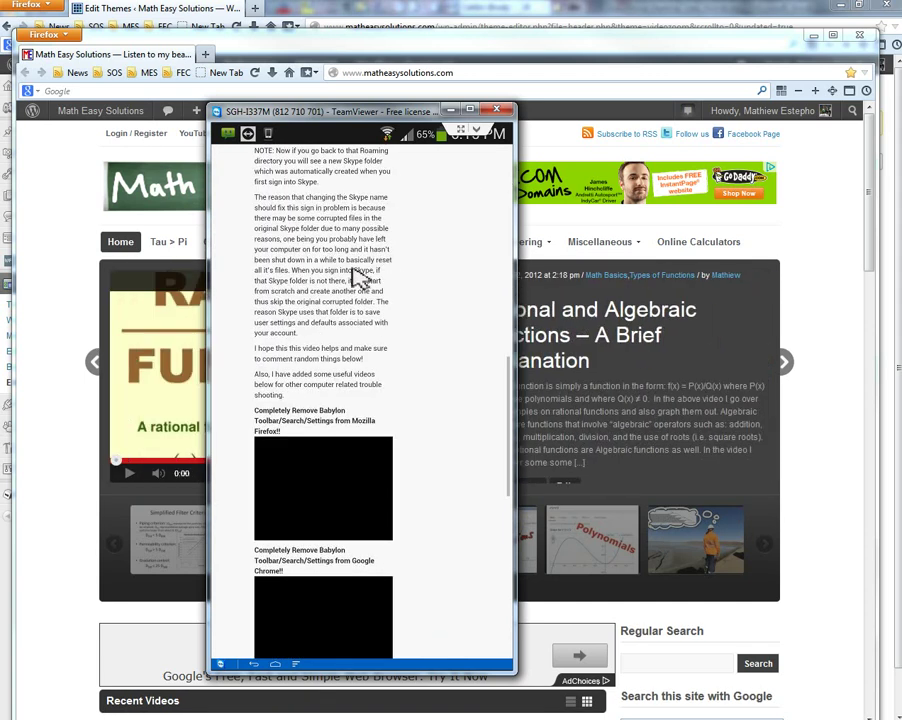